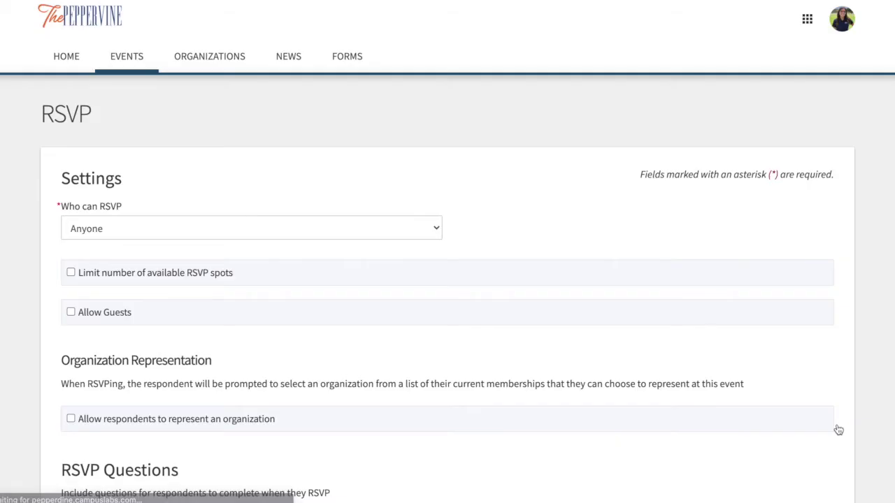
- Scroll down through the event RSVP settings page
scroll(835, 429, down, 3)
scroll(838, 430, down, 4)
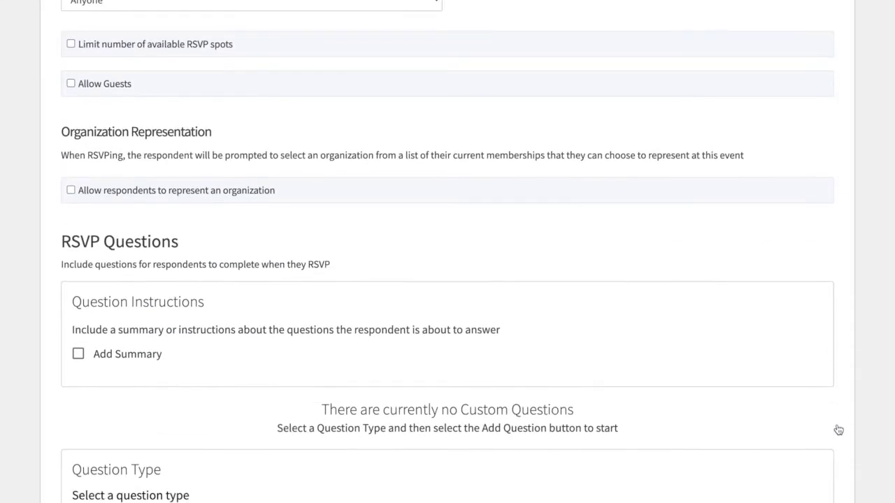
scroll(838, 429, down, 2)
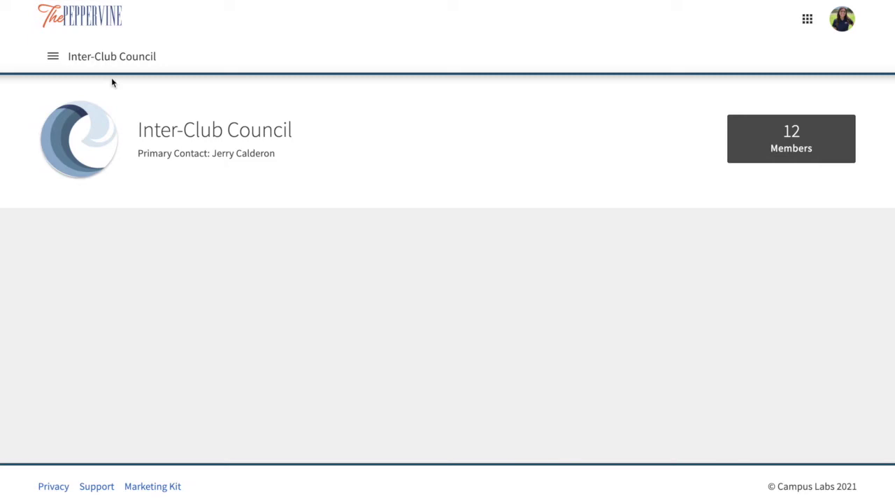
- Go to the Inter-Club Council events list and start a new event
click(55, 59)
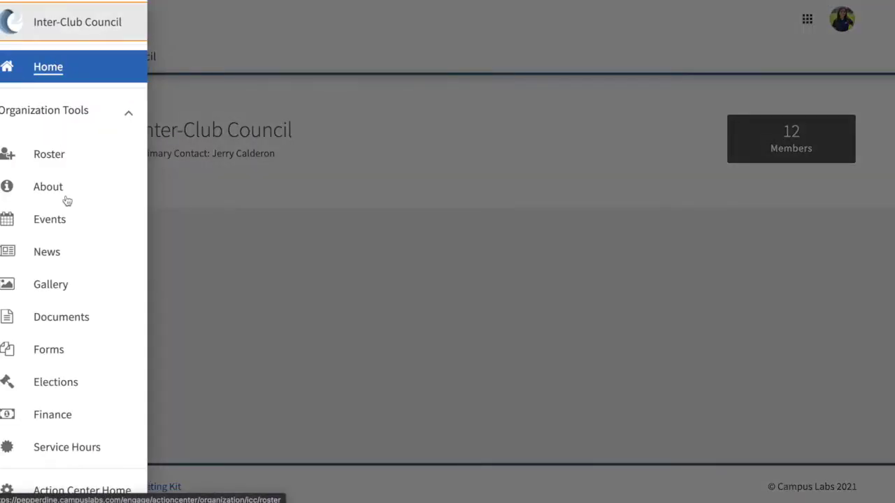
click(78, 230)
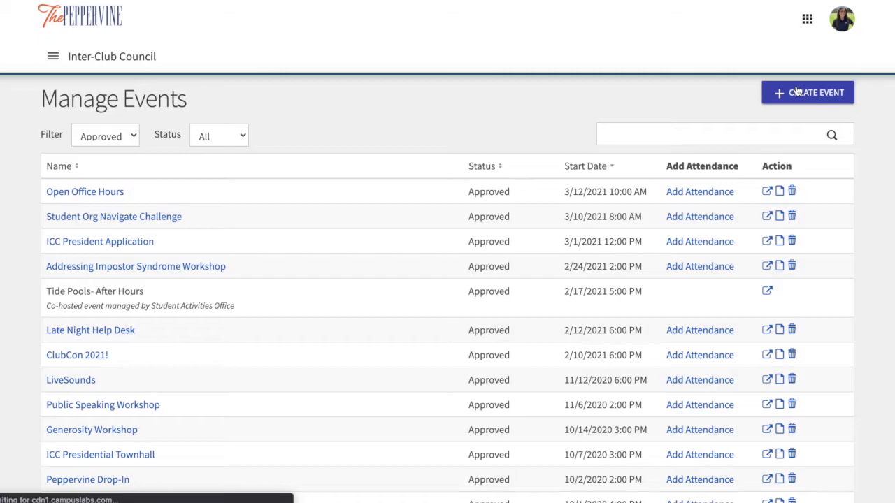
click(797, 92)
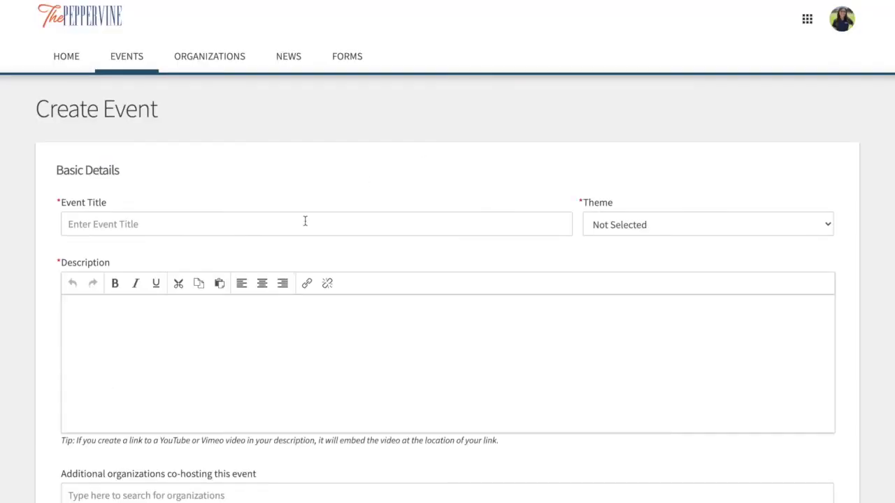
- Enter title 'Test', choose the Fundraising theme, and write 'Test' as the description
click(297, 230)
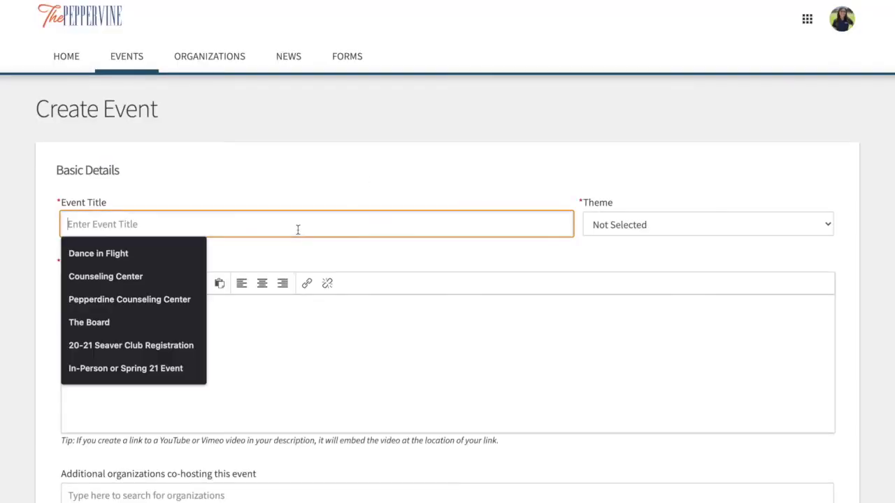
text(Test)
click(653, 225)
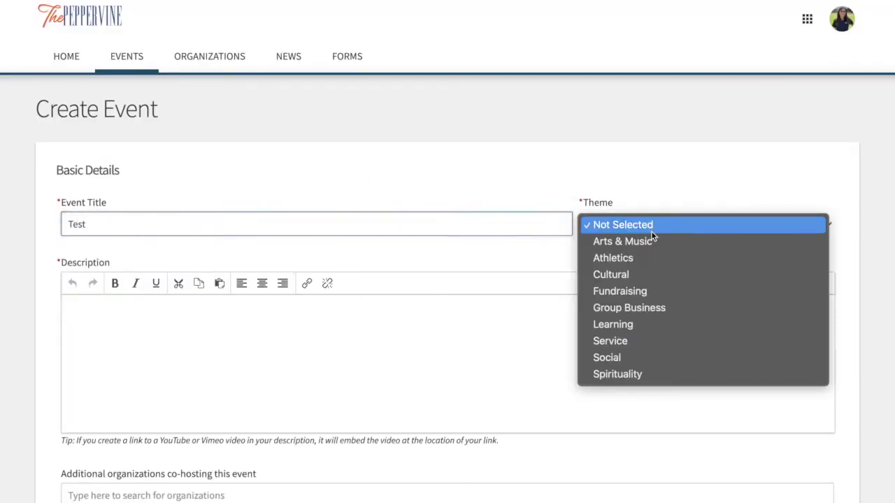
click(634, 293)
click(471, 371)
text(Tet)
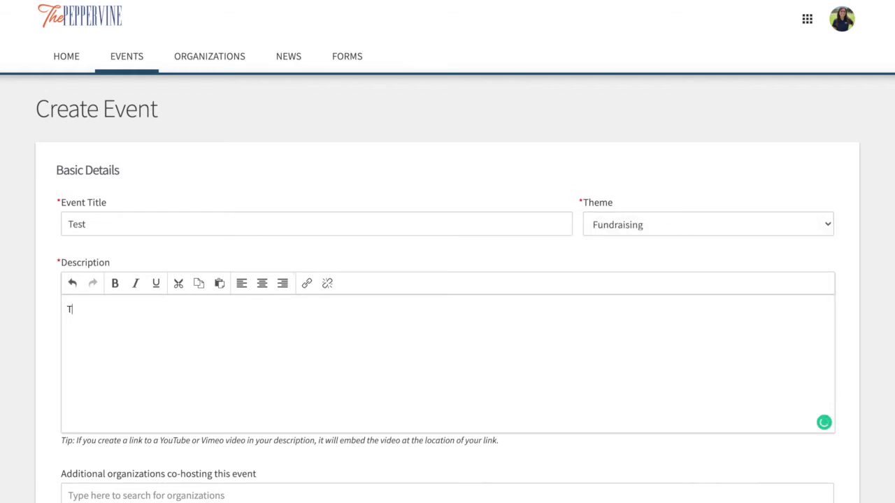
key(BackSpace)
text(st)
scroll(432, 369, down, 4)
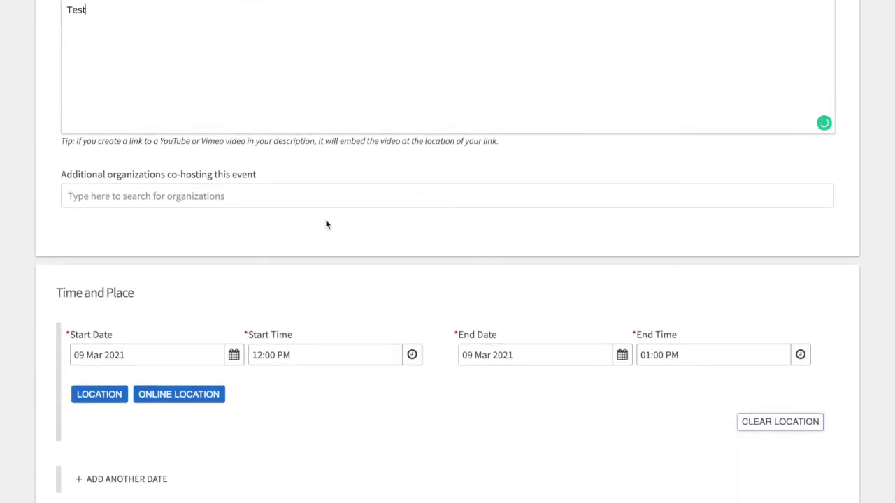
- Set the event start date to 25 March 2021, keeping the default start time
click(233, 357)
click(175, 264)
click(390, 357)
click(371, 297)
- Add an online location using the first saved Pepperdine Zoom meeting link
click(220, 396)
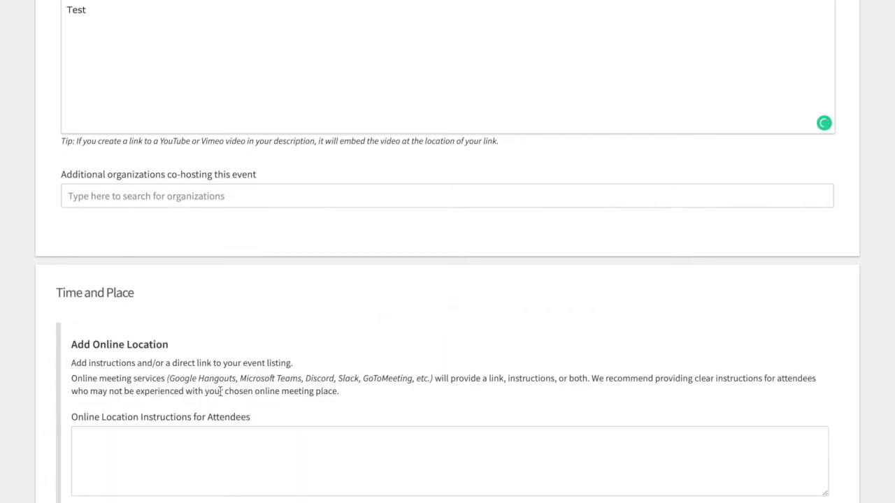
click(248, 478)
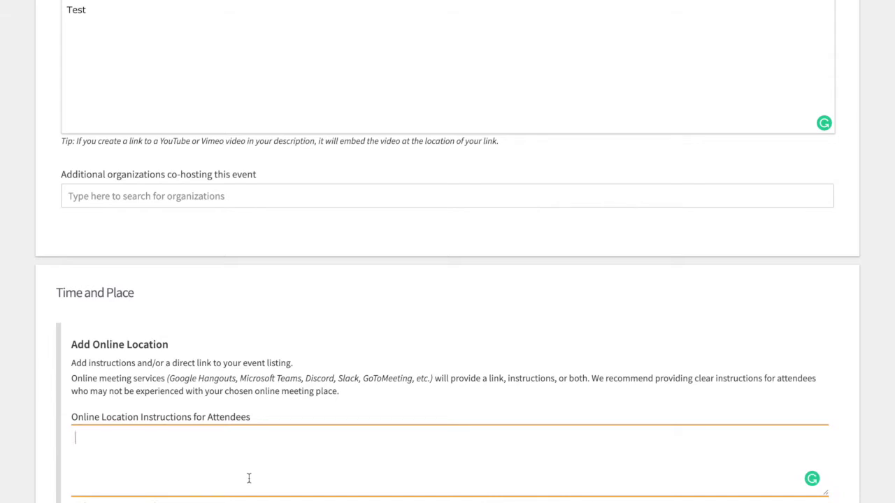
scroll(248, 478, down, 1)
scroll(249, 478, down, 2)
click(259, 370)
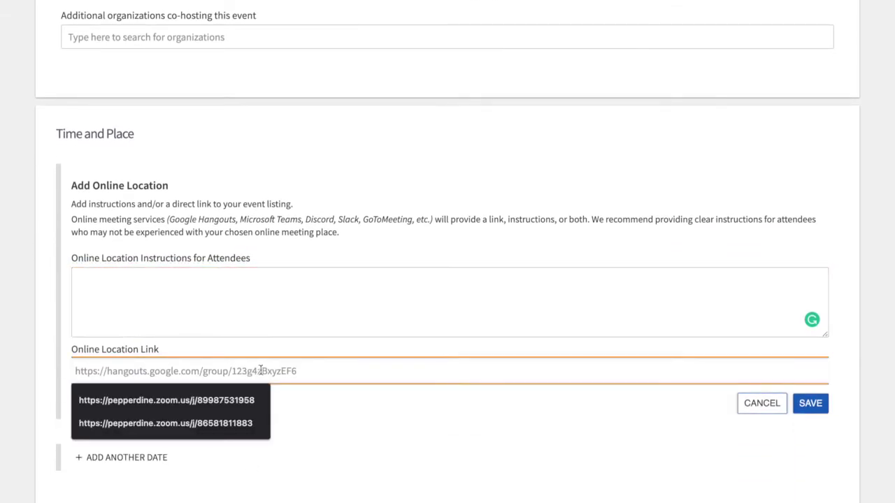
click(255, 401)
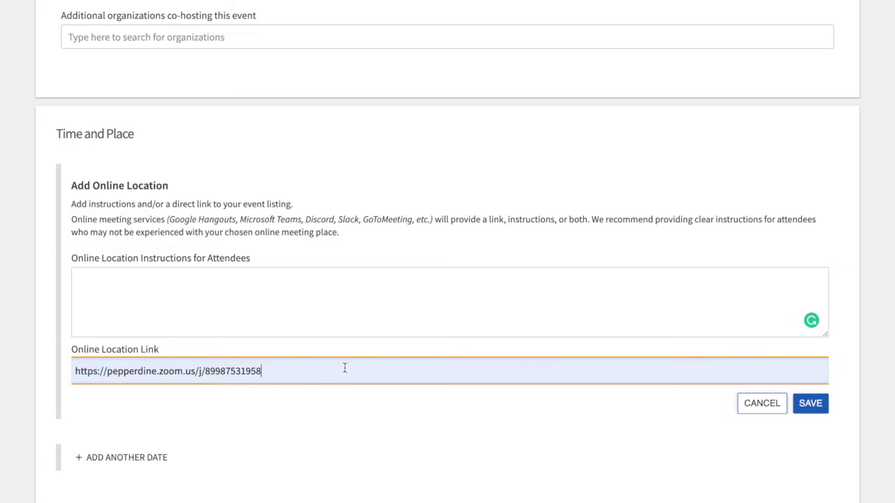
scroll(344, 368, down, 2)
scroll(344, 371, down, 4)
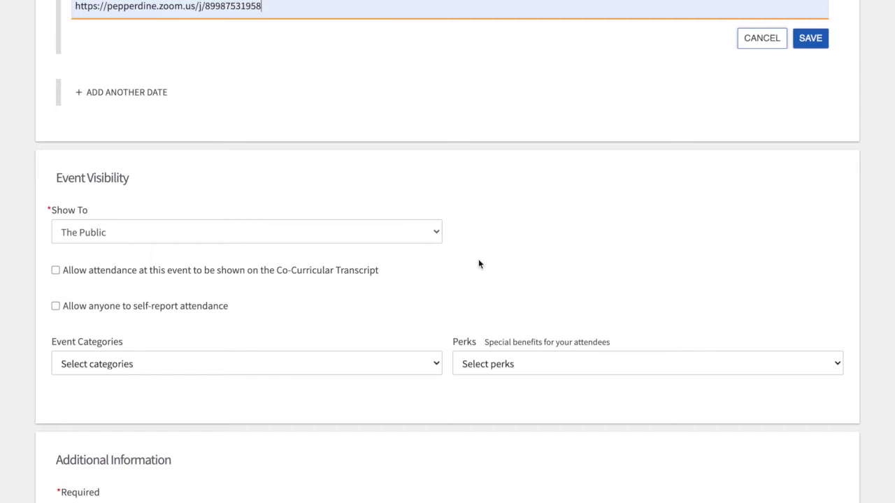
- Change the event's Show To visibility from The Public to 'Students & staff at The Peppervine'
click(429, 238)
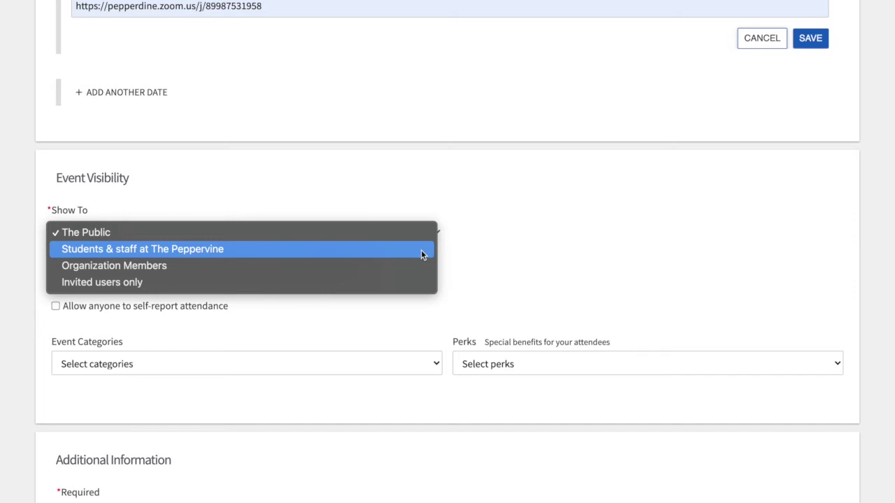
click(422, 249)
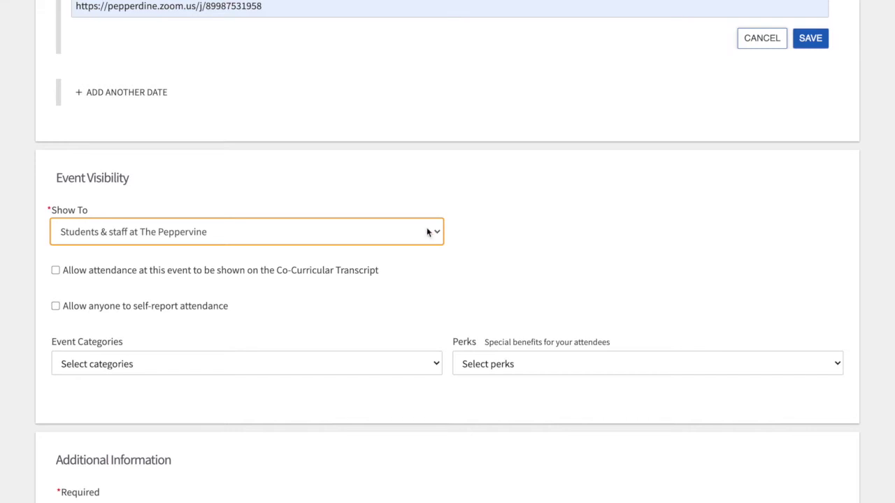
click(425, 233)
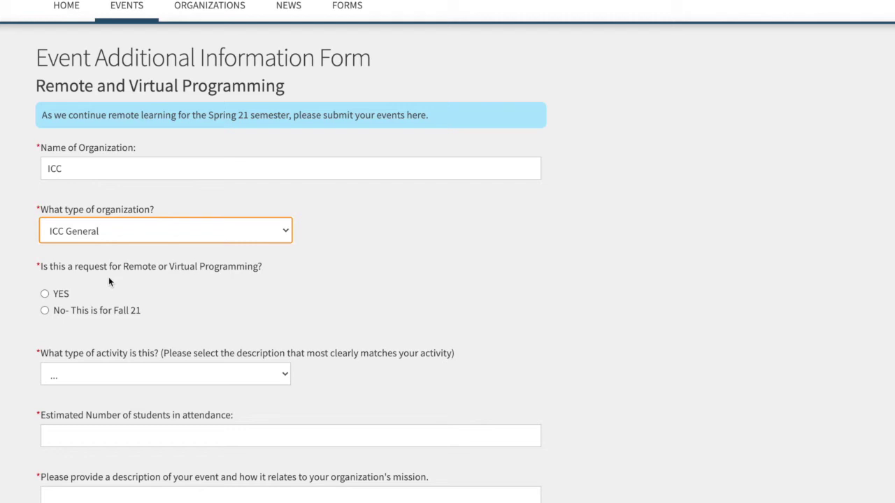
- Answer YES to remote programming, choose General Meeting, 20 expected students, and mission 'Test'
scroll(359, 274, down, 1)
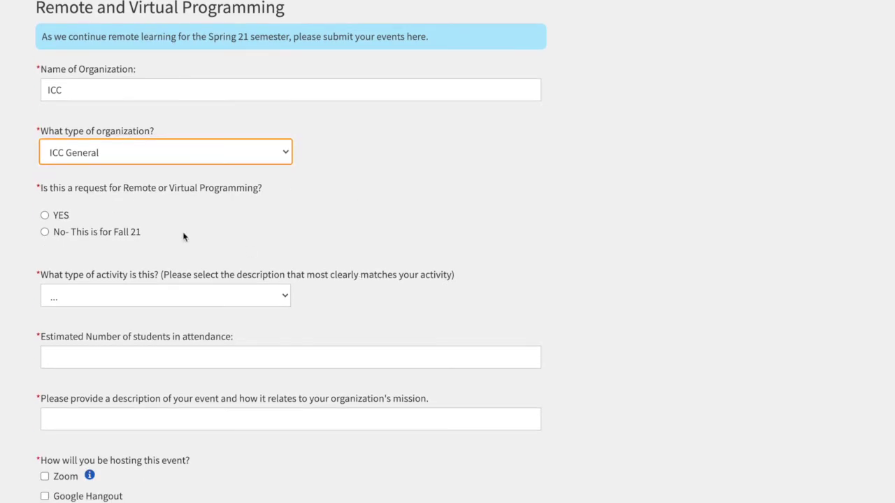
click(56, 218)
click(190, 293)
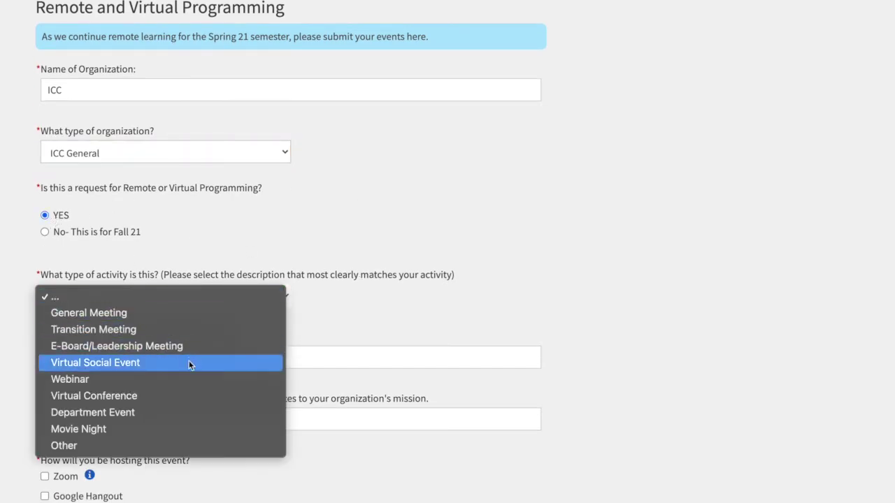
click(205, 313)
scroll(412, 284, down, 2)
click(340, 236)
text(20)
click(308, 298)
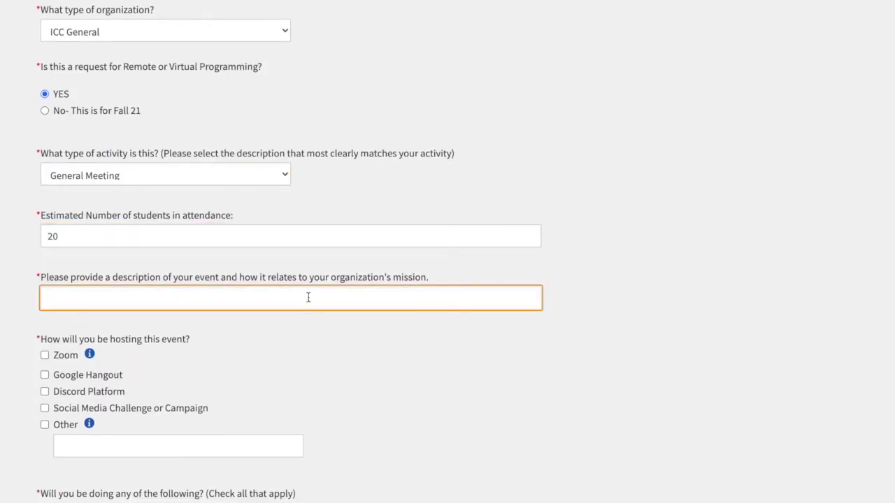
text(Test)
- Select Zoom hosting, None of these, and No for the Seaver calendar, then continue
scroll(308, 383, down, 2)
click(45, 212)
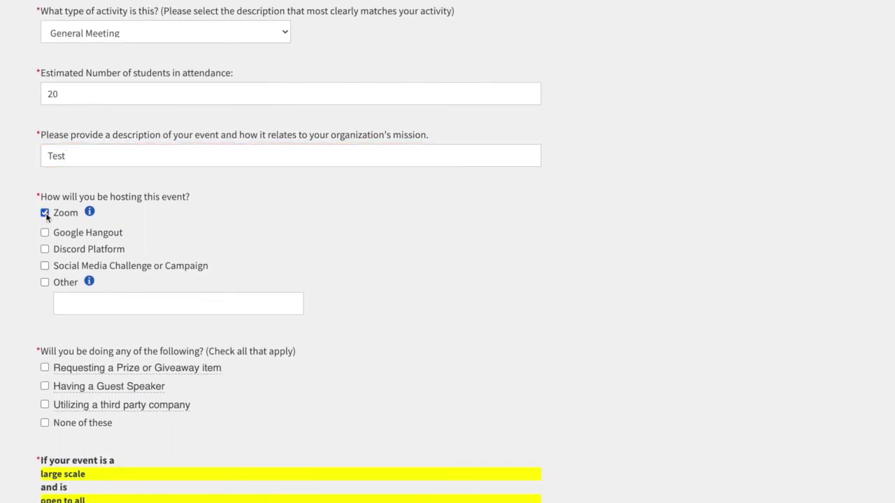
click(91, 213)
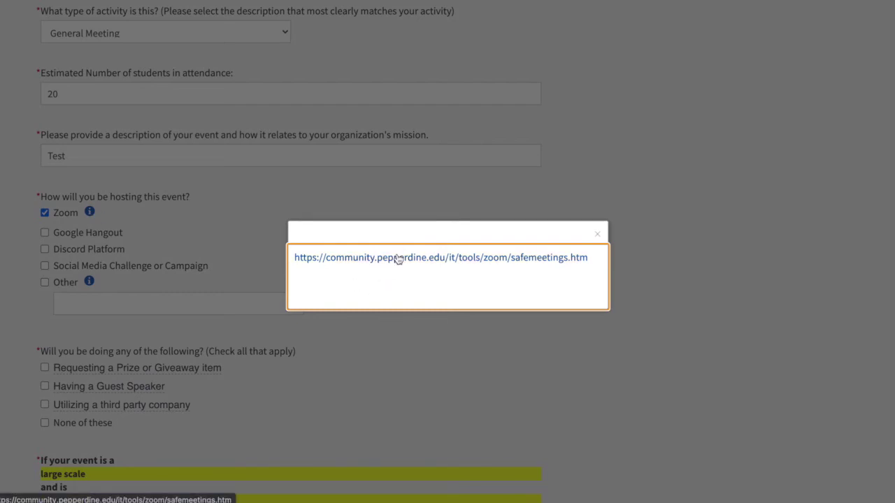
click(597, 234)
scroll(462, 280, down, 3)
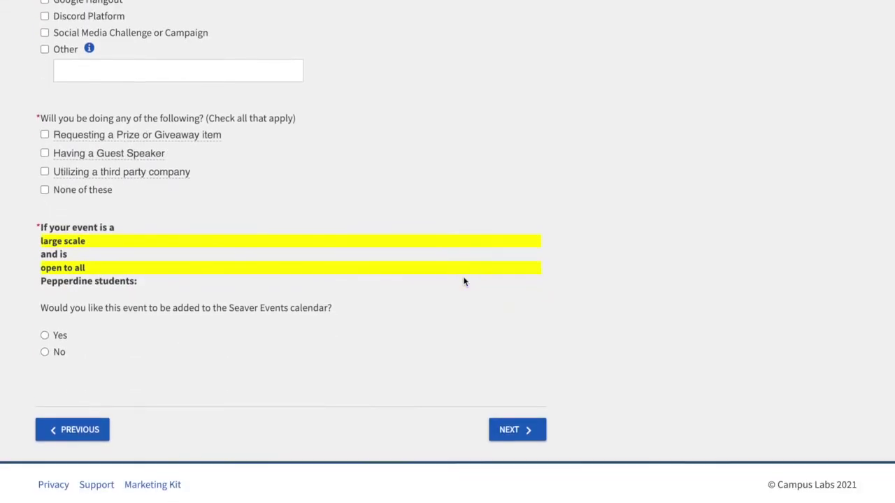
click(45, 192)
click(45, 354)
scroll(364, 272, up, 2)
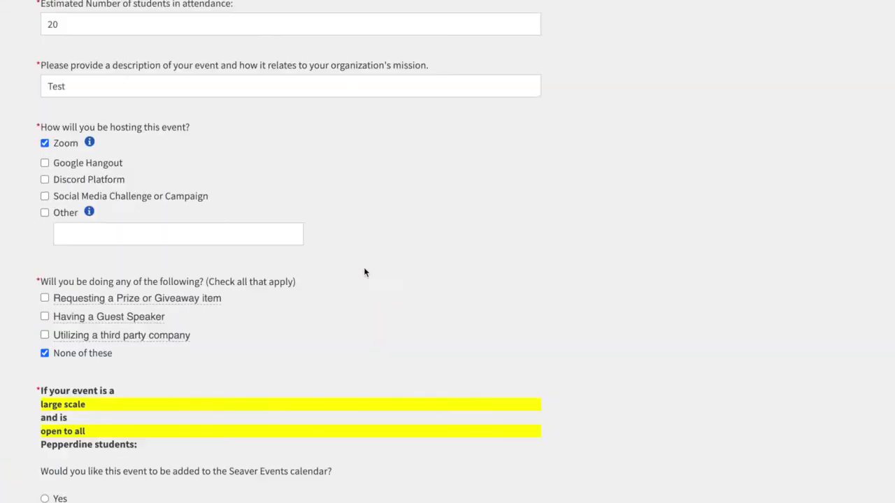
scroll(364, 272, up, 5)
scroll(363, 267, down, 10)
click(517, 431)
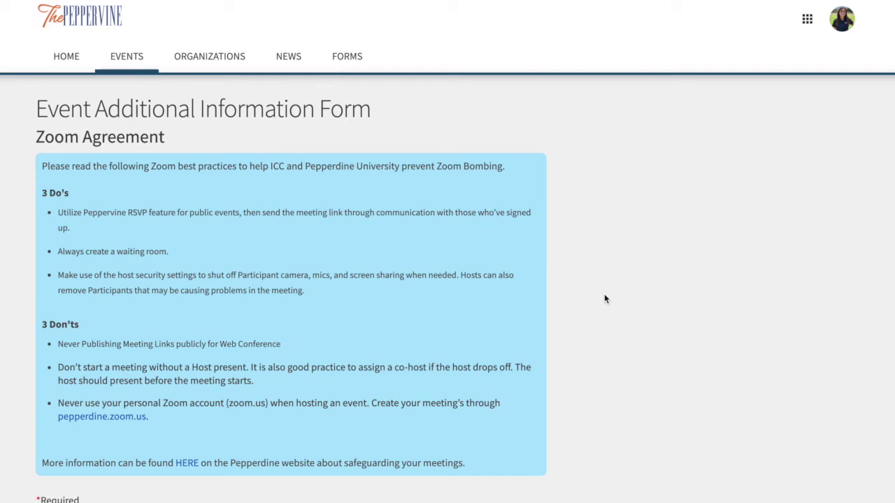
- Review the accepted Zoom agreement and submit it to reach the Zoom Guidelines slide
scroll(604, 299, down, 1)
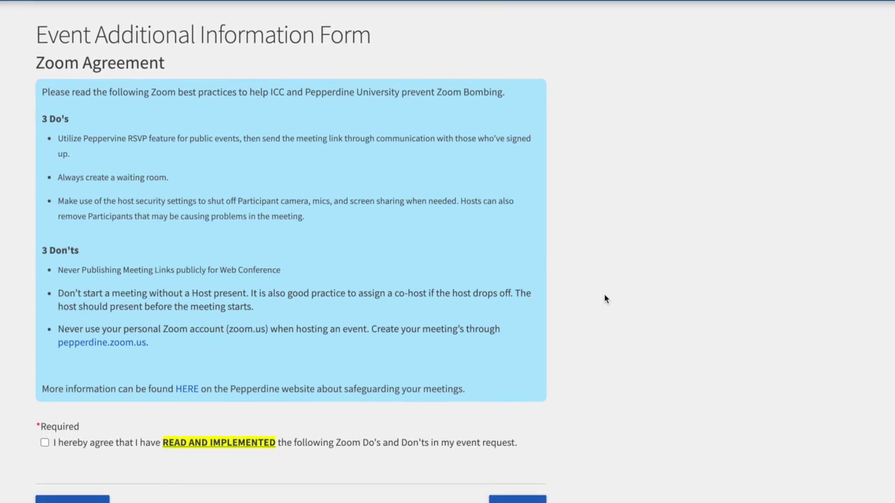
scroll(605, 299, down, 1)
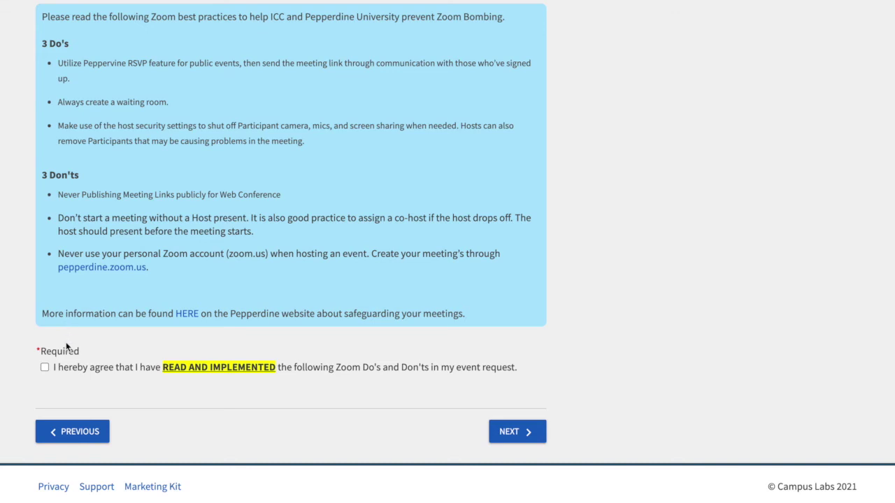
scroll(663, 291, up, 2)
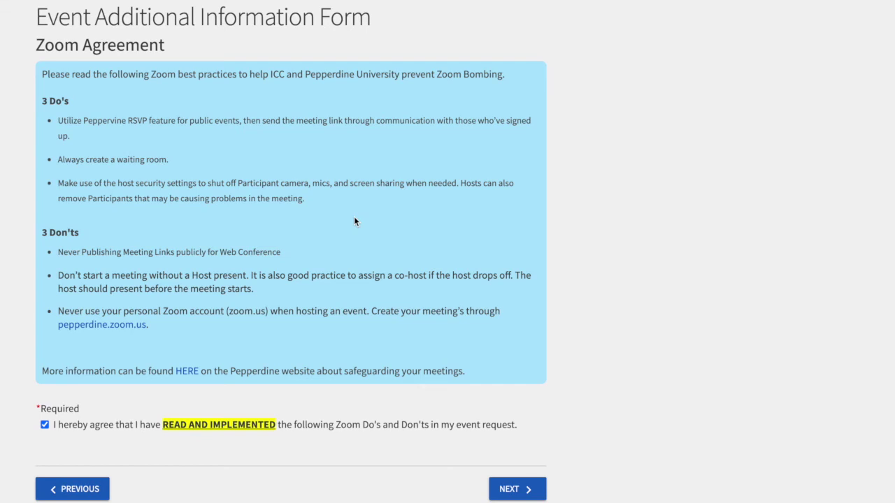
scroll(355, 221, down, 2)
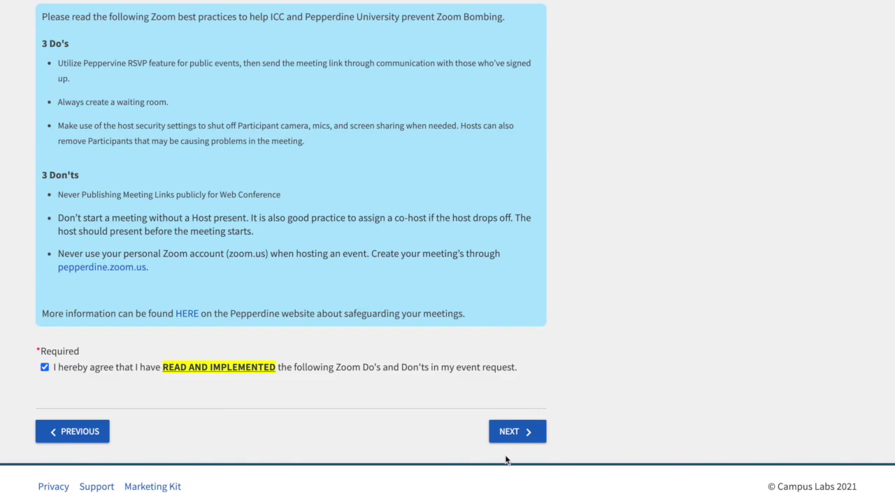
click(505, 437)
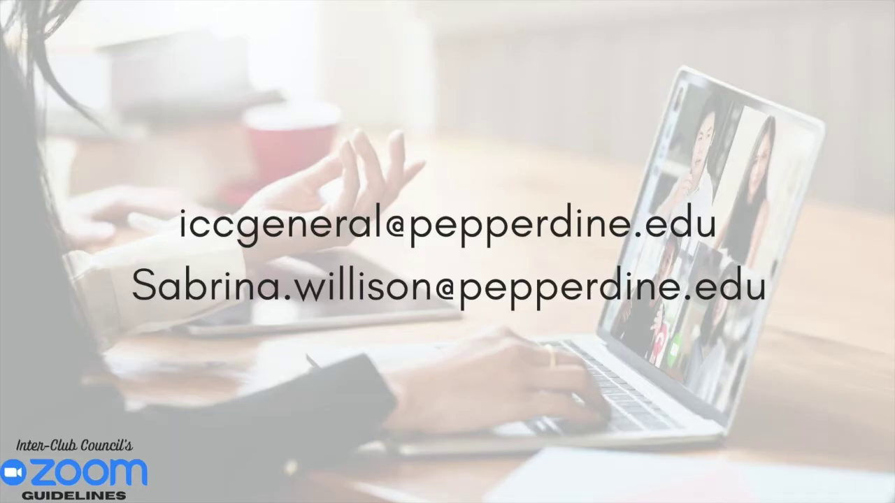